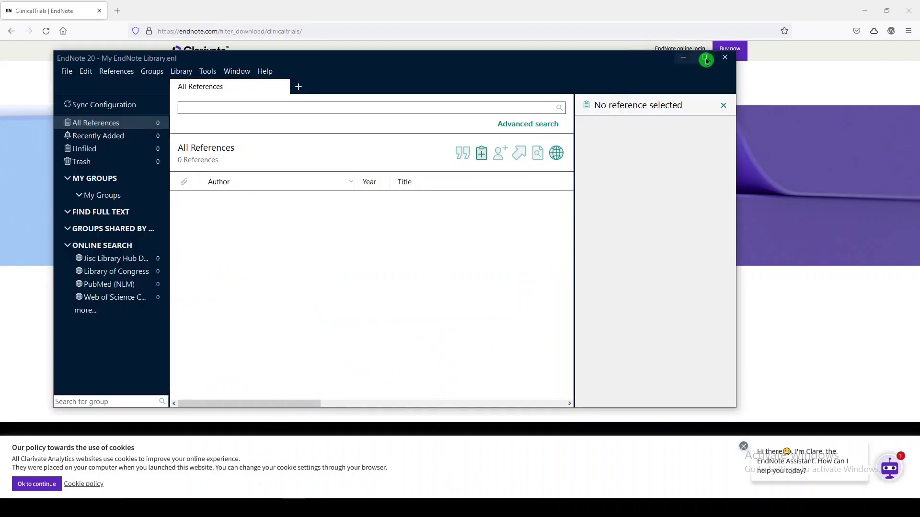
# - Maximize EndNote, confirm version 20.2.1 in About EndNote 20, then minimize the window
pyautogui.doubleClick(706, 58)
pyautogui.click(211, 21)
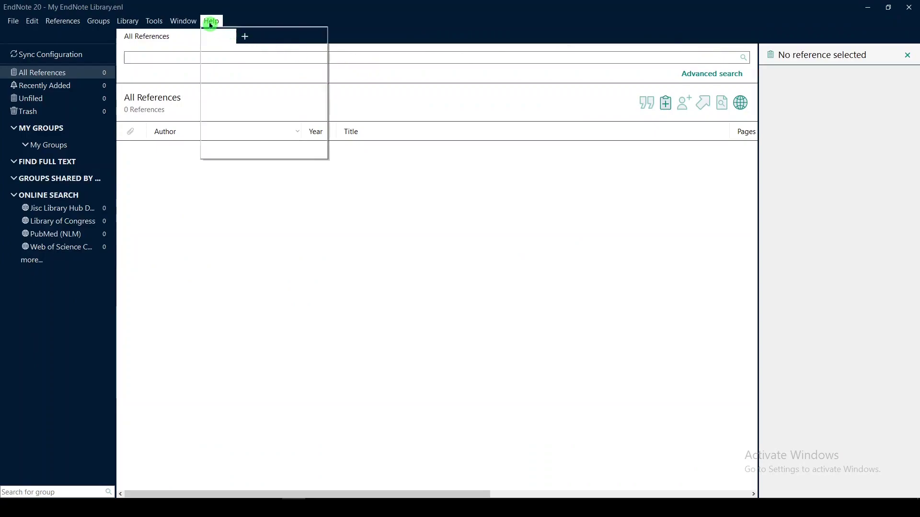
pyautogui.click(222, 152)
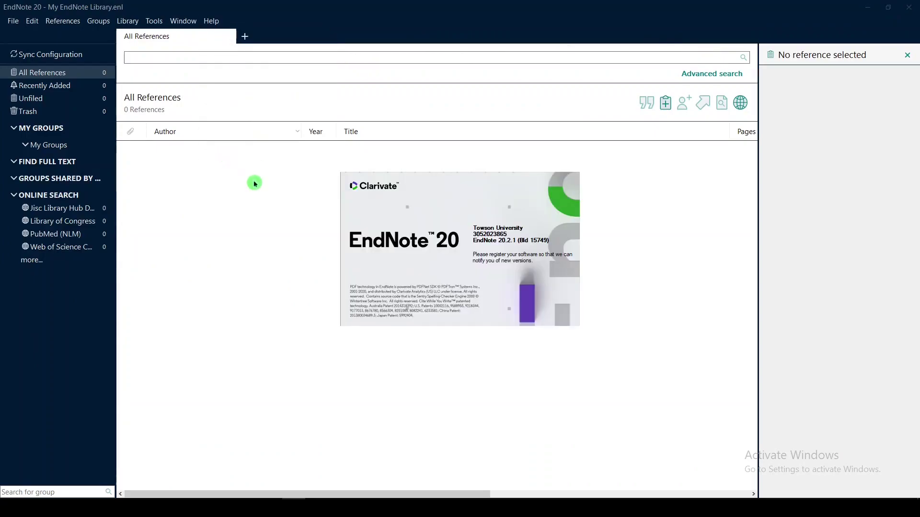
pyautogui.click(262, 209)
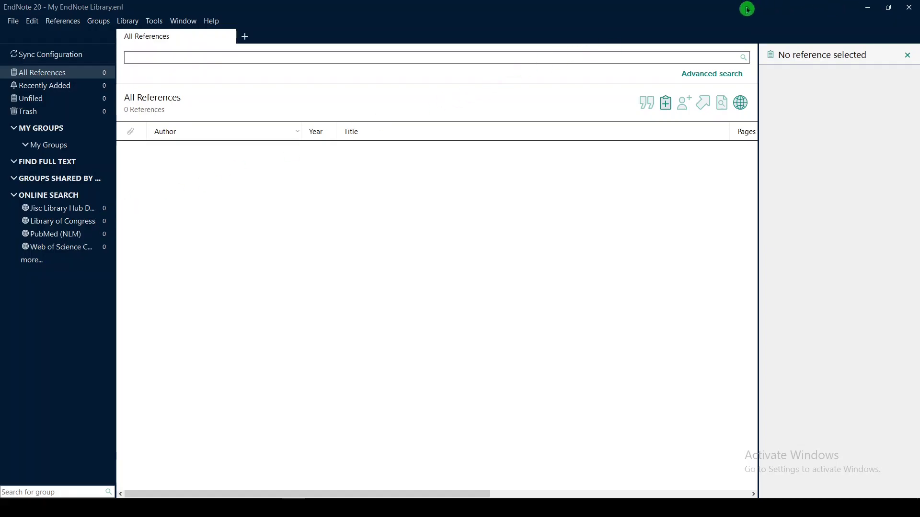
pyautogui.click(867, 8)
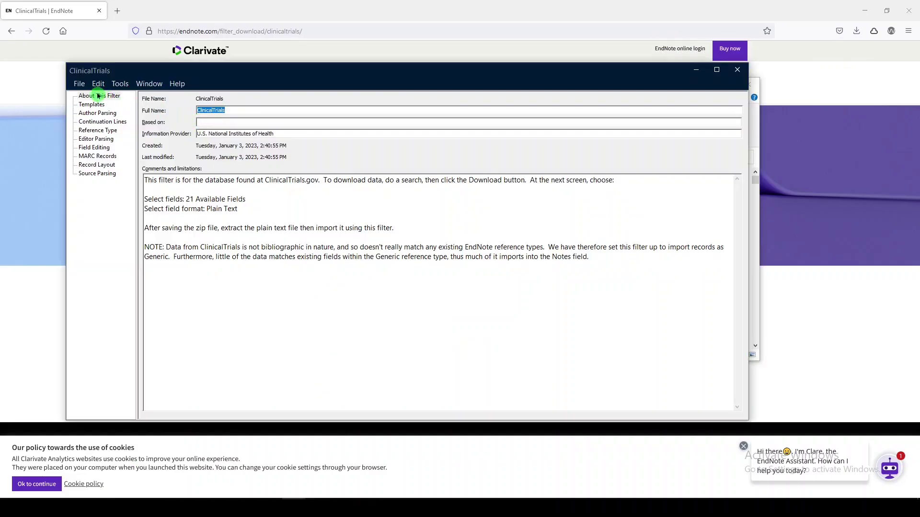
# - Save the import filter as 'ClinicalTrials Copy' and close the filter editor
pyautogui.click(79, 85)
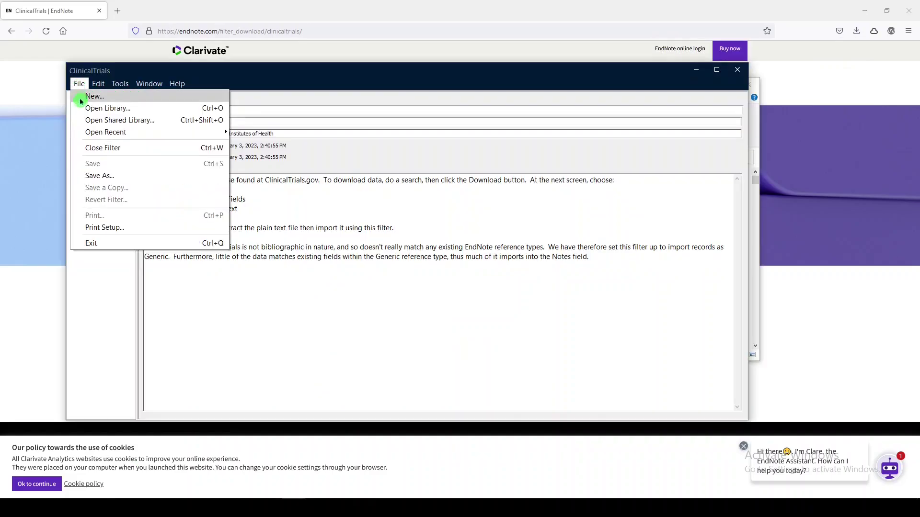
pyautogui.click(92, 176)
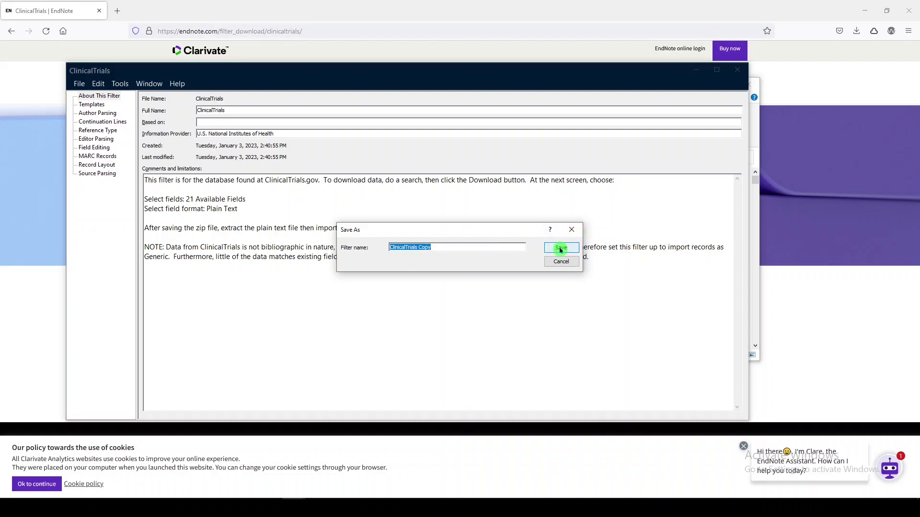
pyautogui.click(571, 230)
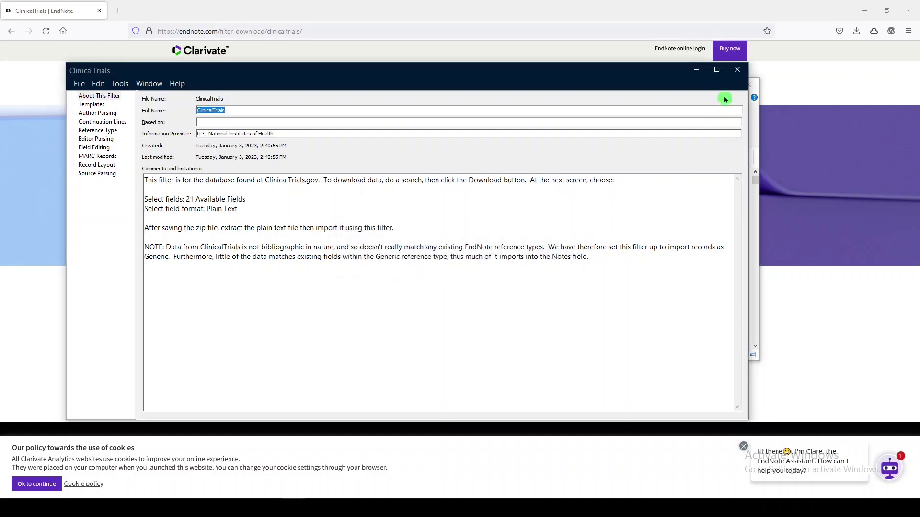
pyautogui.click(737, 69)
# - Load clinicaltrials.gov in the browser
pyautogui.click(749, 81)
pyautogui.click(257, 31)
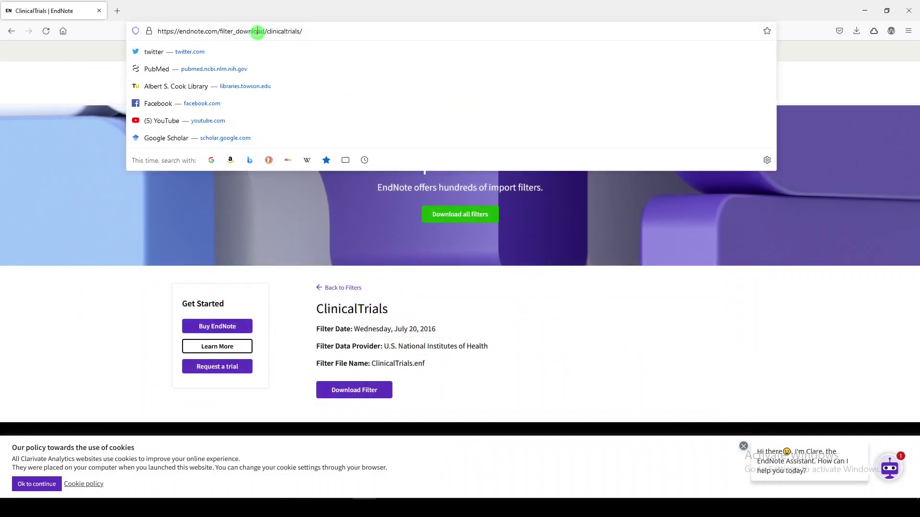
pyautogui.click(257, 31)
pyautogui.write('clinicaltrials.gov/')
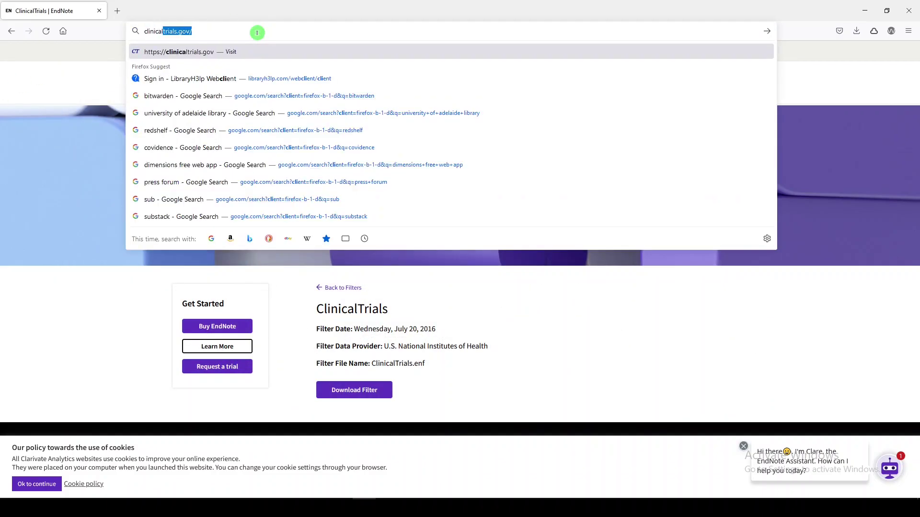
pyautogui.press('Return')
# - Search studies with 'trikafta' in the Other terms field
pyautogui.click(450, 353)
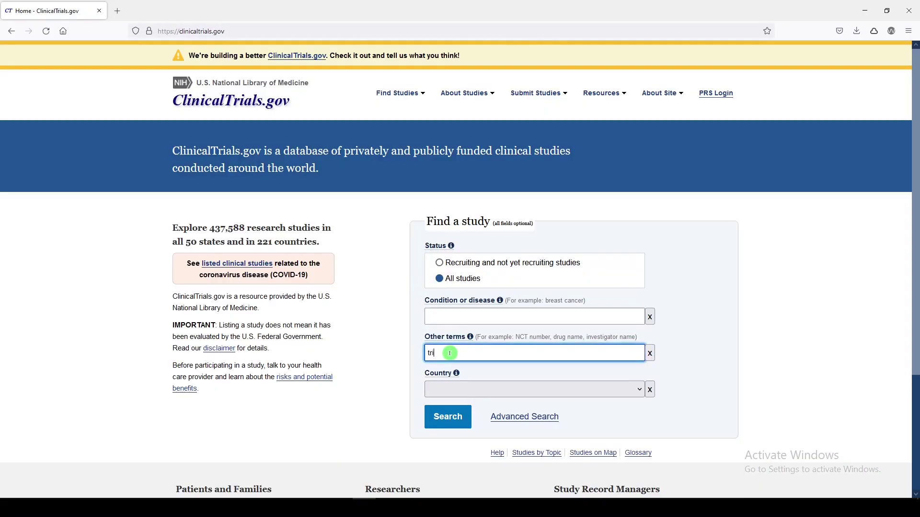
pyautogui.write('trikafta')
pyautogui.press('Return')
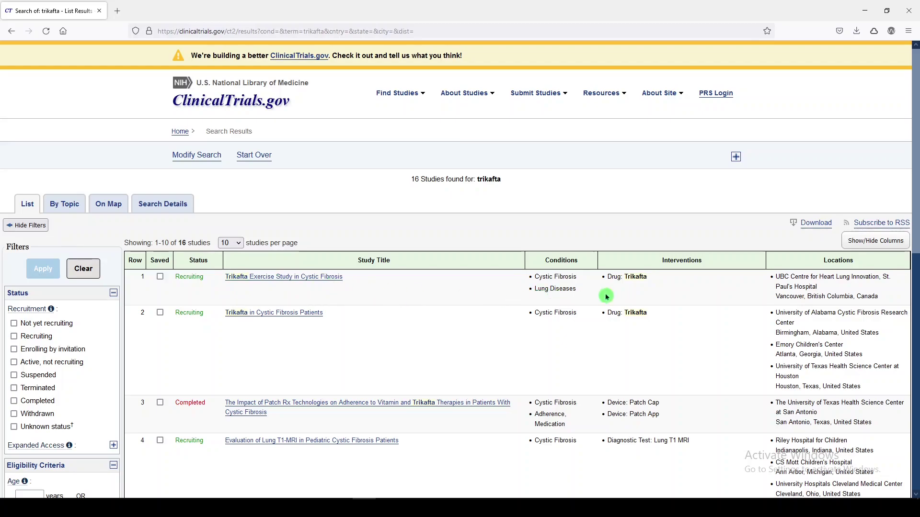
# - Download all 16 found studies with all available columns as a plain text file
pyautogui.click(810, 223)
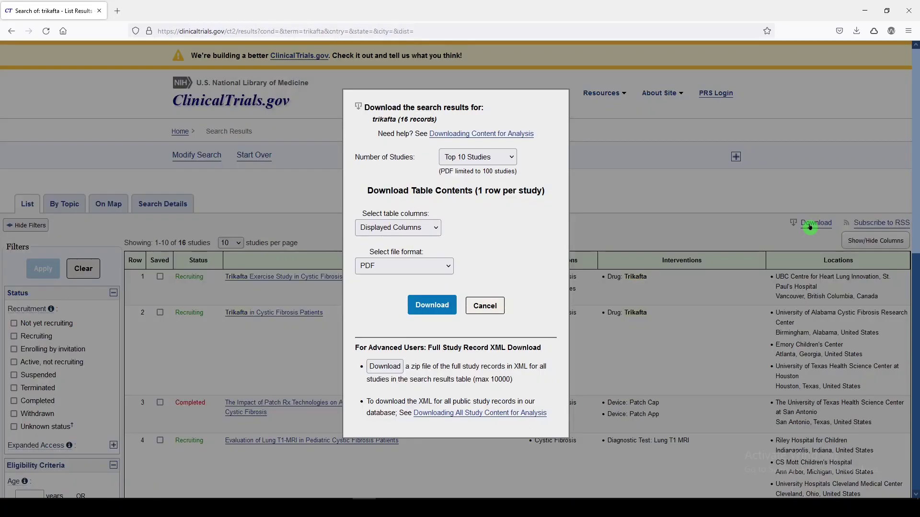
pyautogui.click(501, 158)
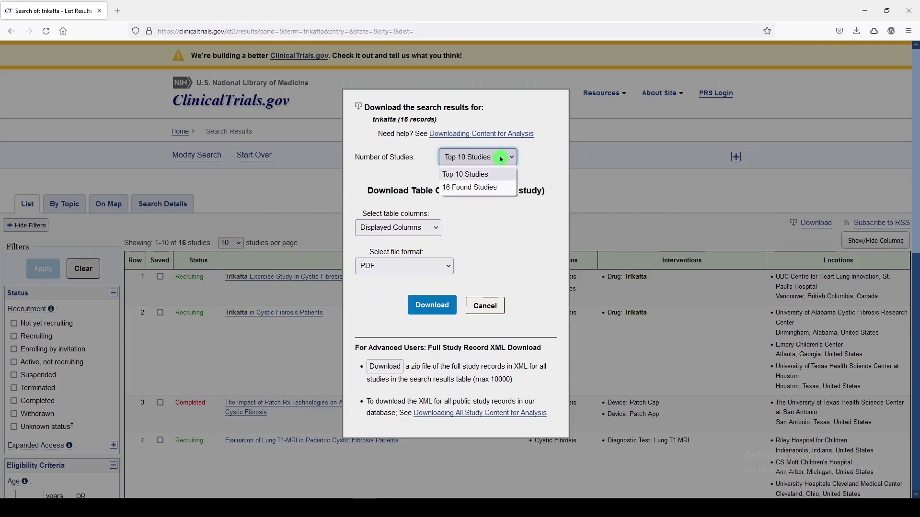
pyautogui.click(491, 189)
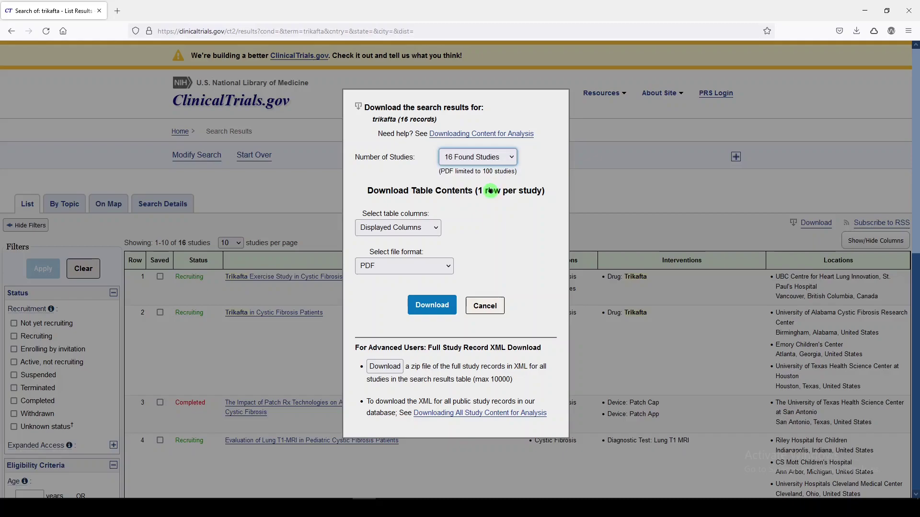
pyautogui.click(439, 223)
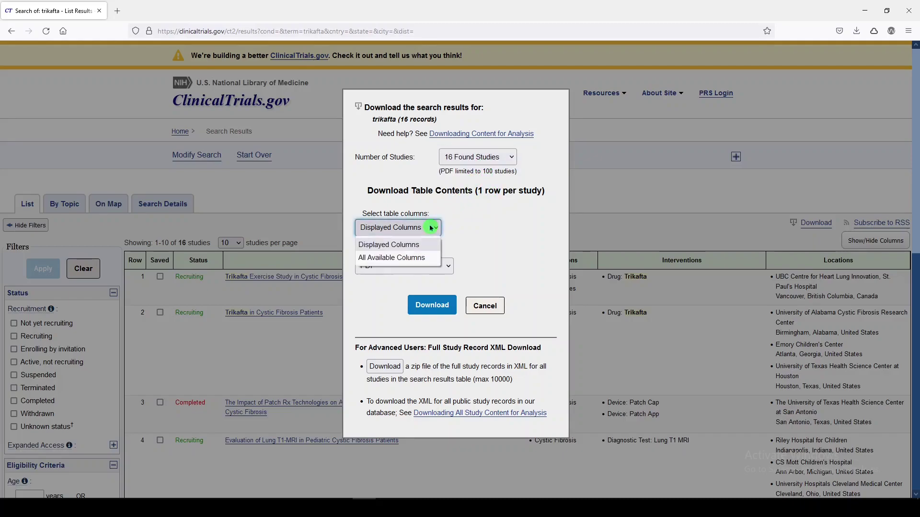
pyautogui.click(409, 258)
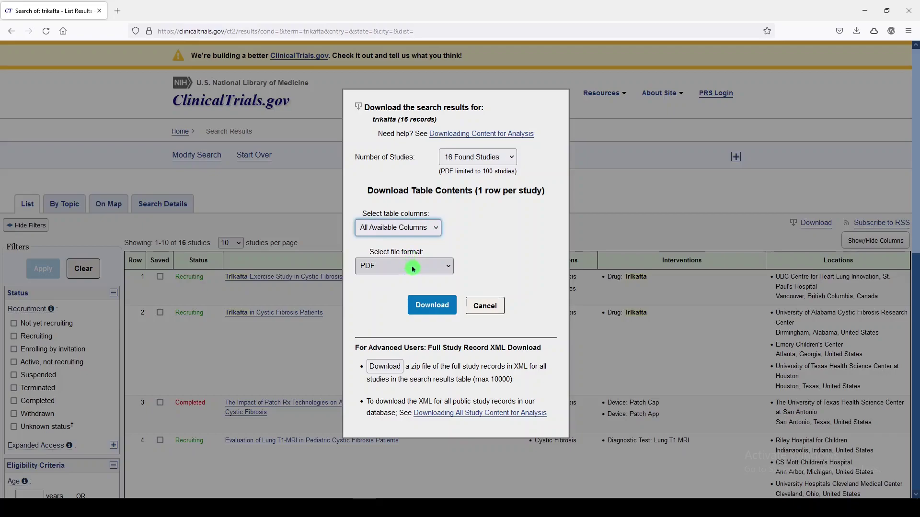
pyautogui.click(412, 268)
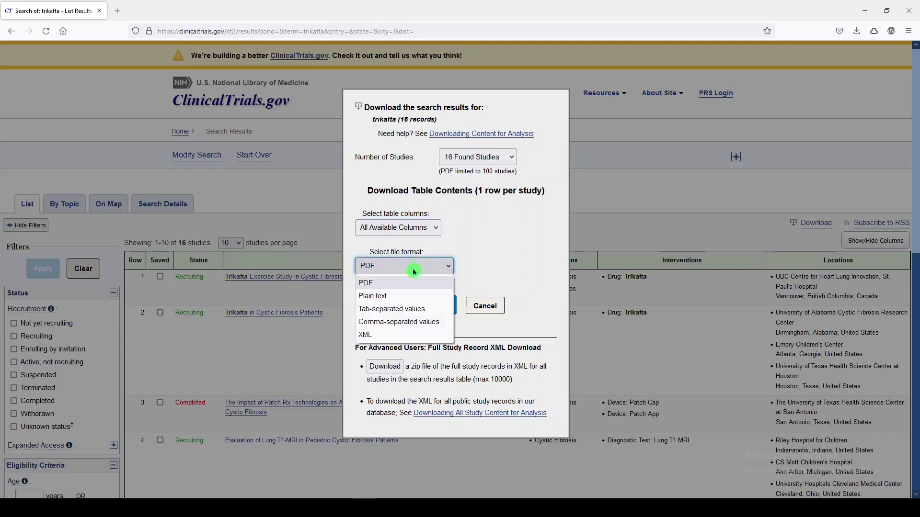
pyautogui.click(415, 297)
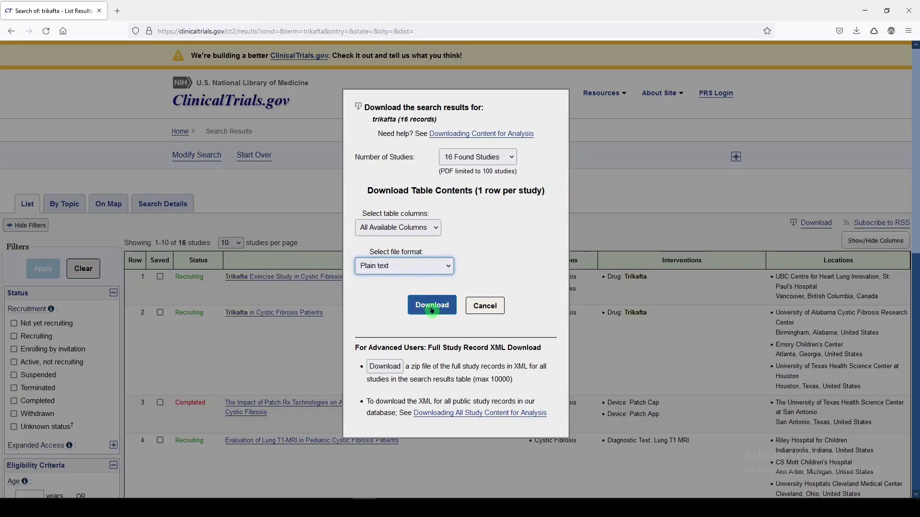
pyautogui.click(432, 309)
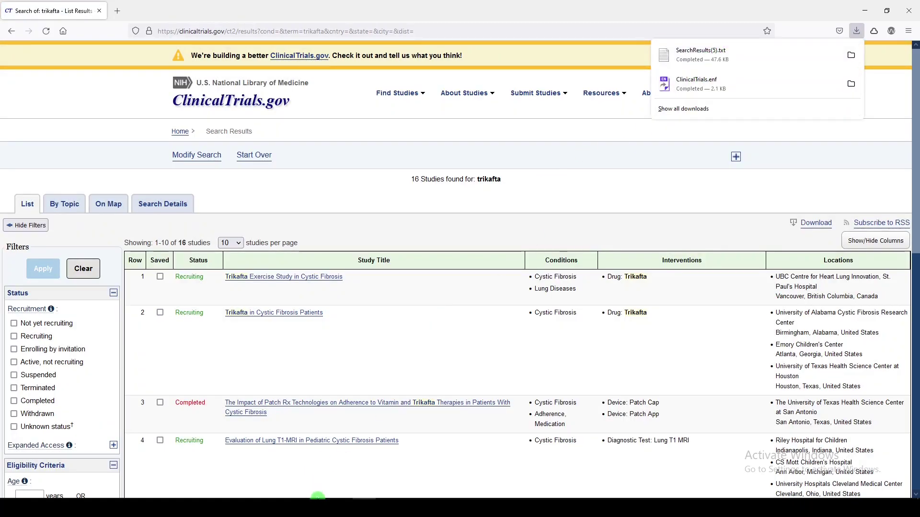
# - In the EndNote library, start a file import and select the downloaded search results file
pyautogui.click(295, 507)
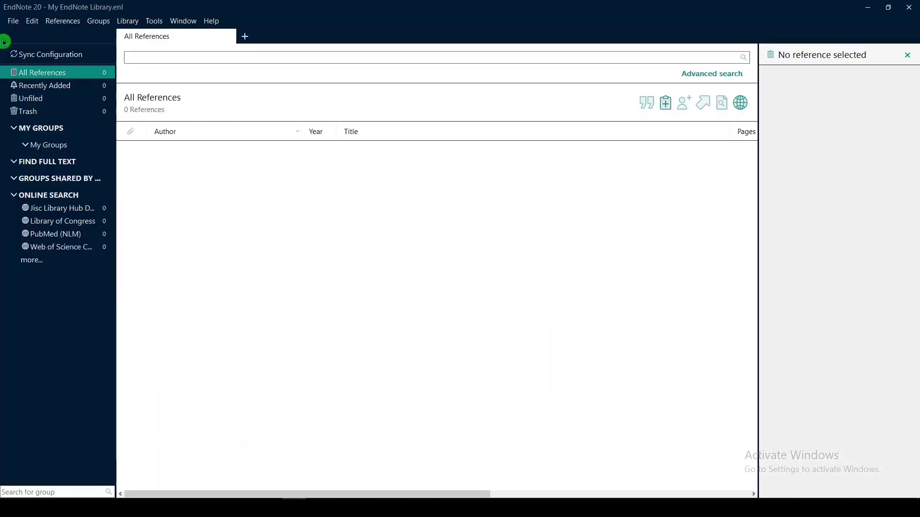
pyautogui.click(12, 20)
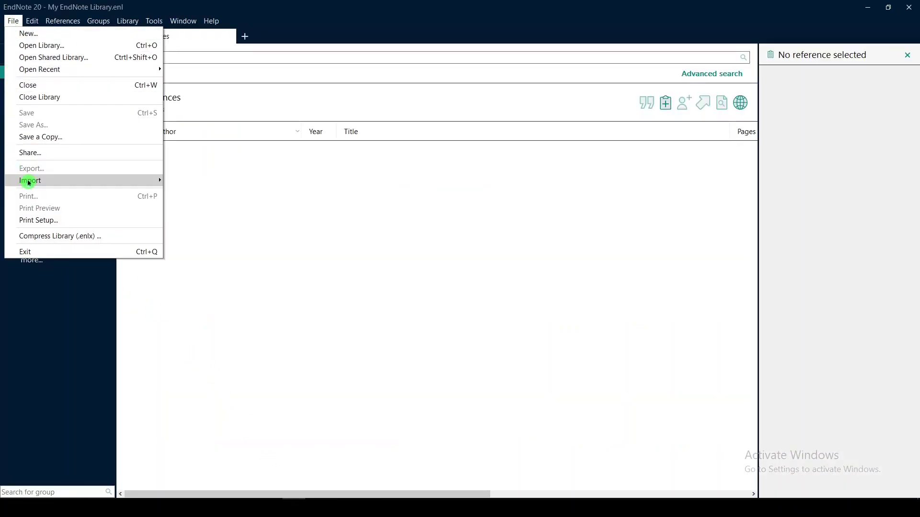
pyautogui.moveTo(72, 180)
pyautogui.click(181, 182)
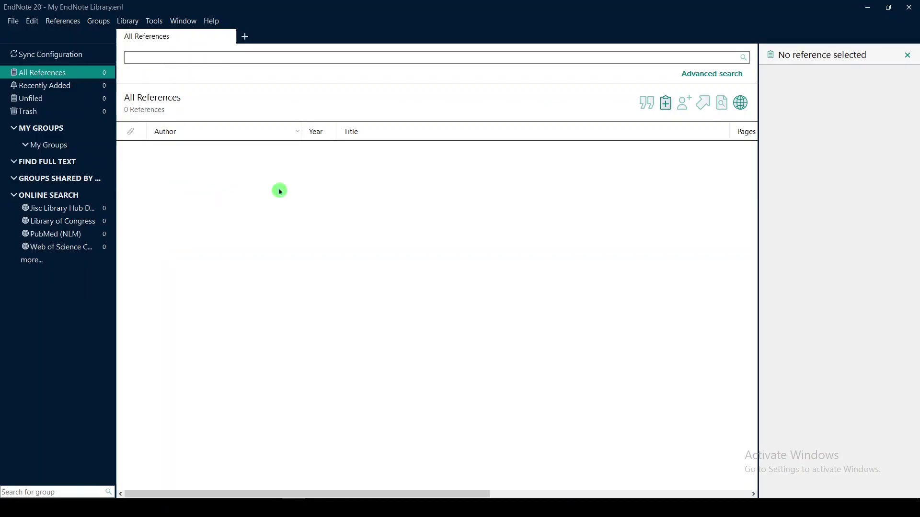
pyautogui.click(687, 374)
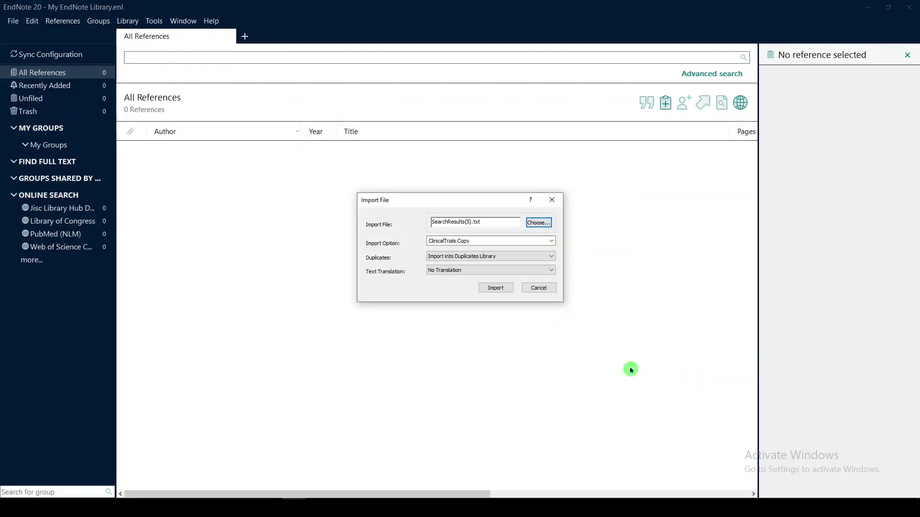
# - Choose the ClinicalTrials Copy import filter from Other Filters and run the import
pyautogui.click(488, 244)
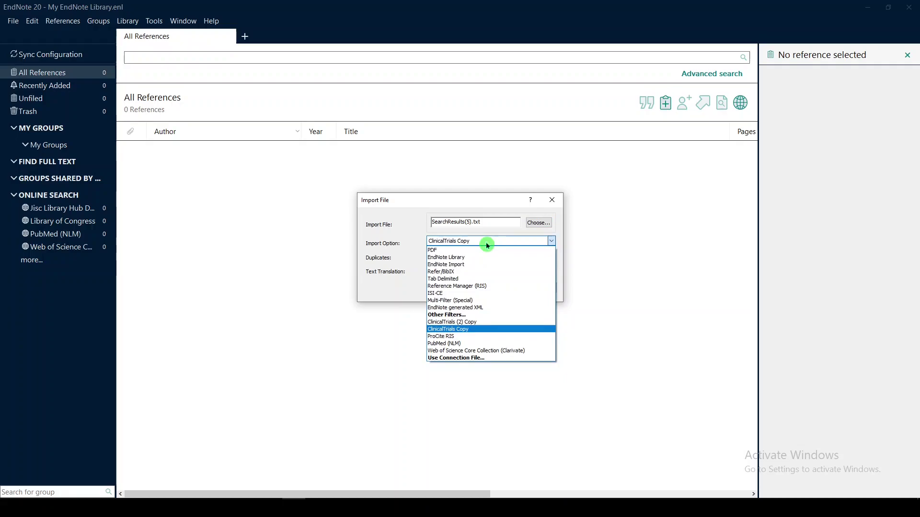
pyautogui.click(462, 315)
pyautogui.click(413, 261)
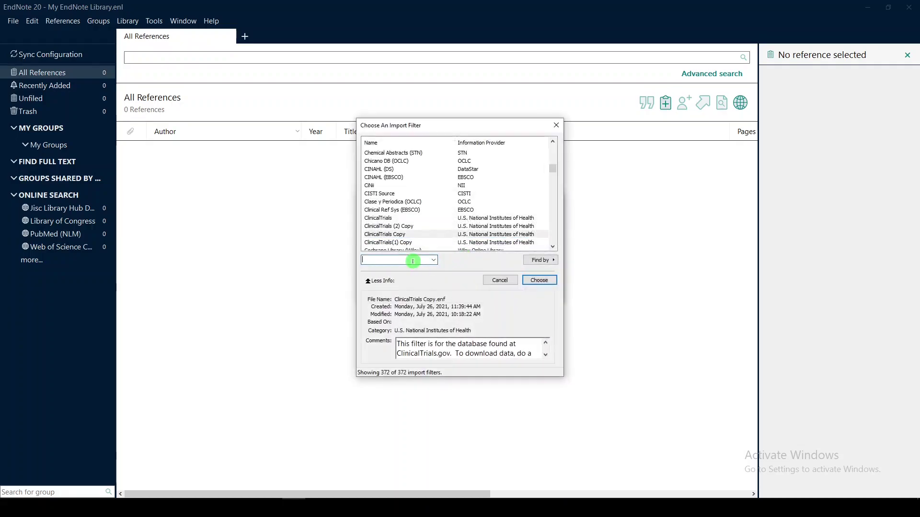
pyautogui.write('clinicaltr')
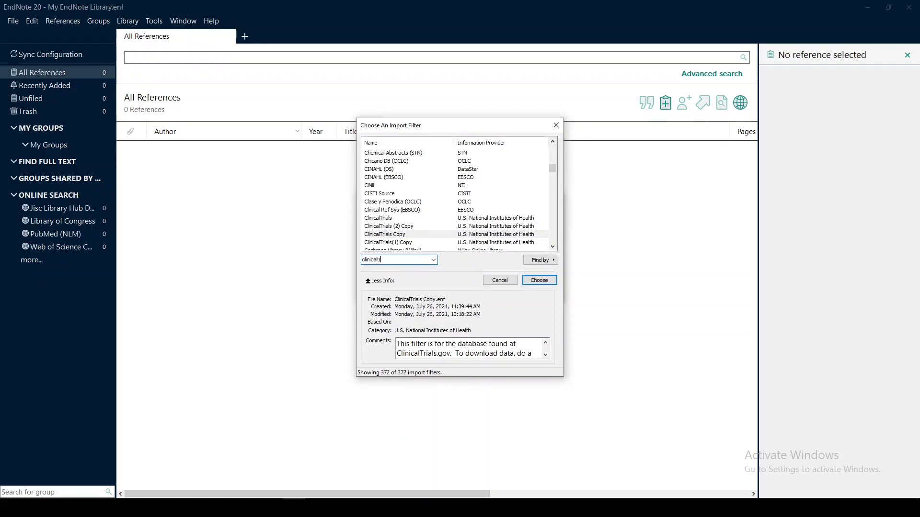
pyautogui.write('ials')
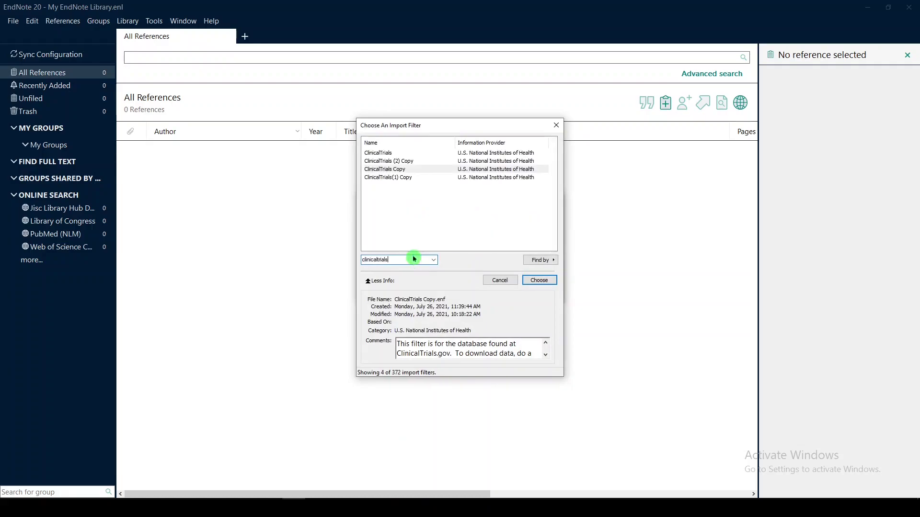
pyautogui.click(383, 169)
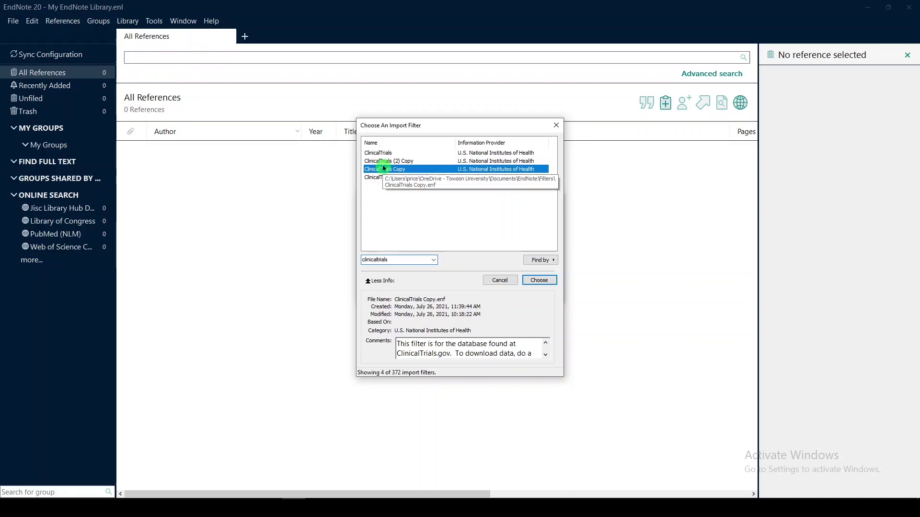
pyautogui.click(546, 279)
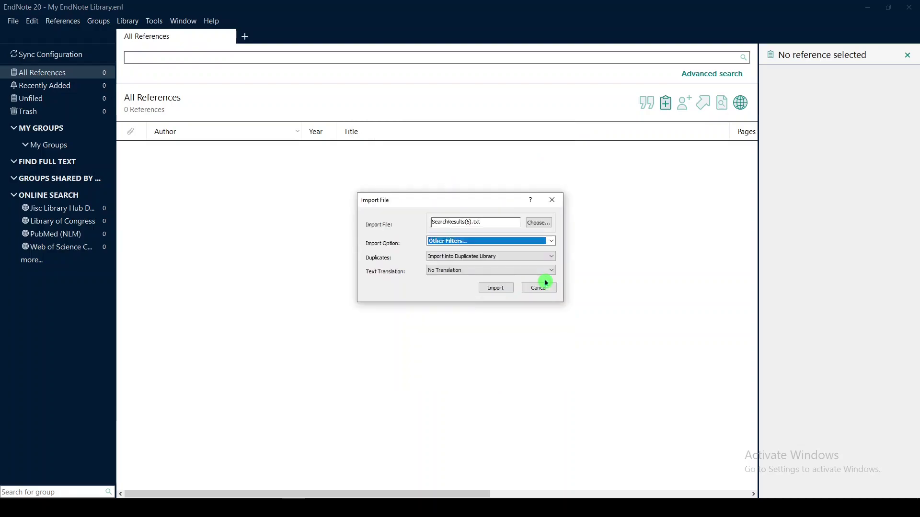
pyautogui.click(502, 288)
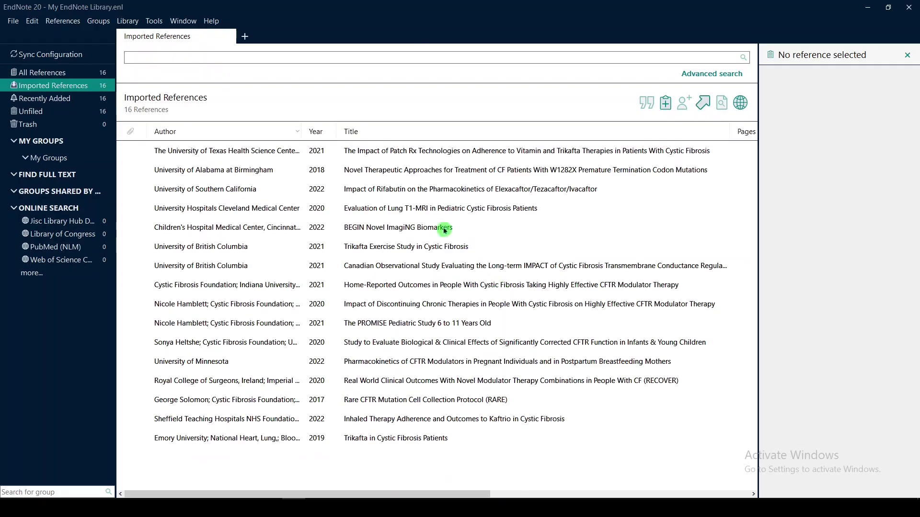
# - Open the Lung T1-MRI study record and highlight its author, U. H. C. M. Center
pyautogui.click(420, 210)
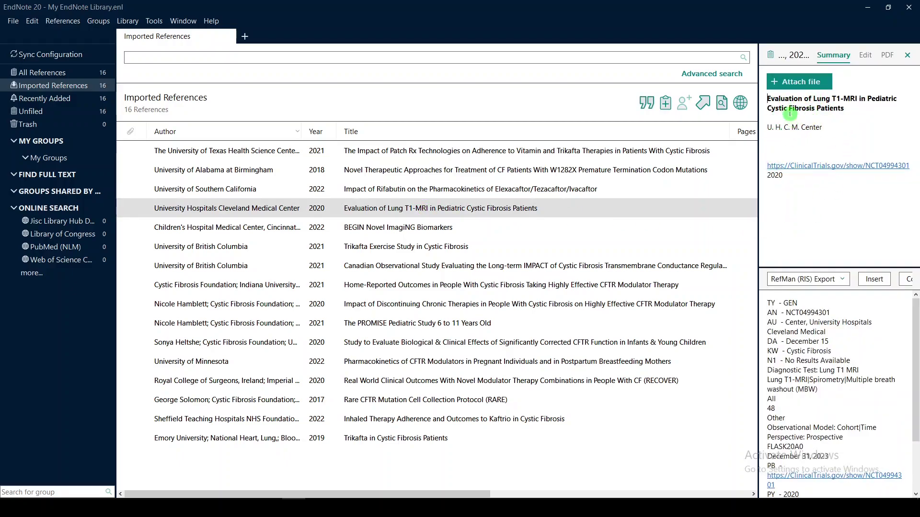
pyautogui.moveTo(822, 128); pyautogui.dragTo(766, 128)
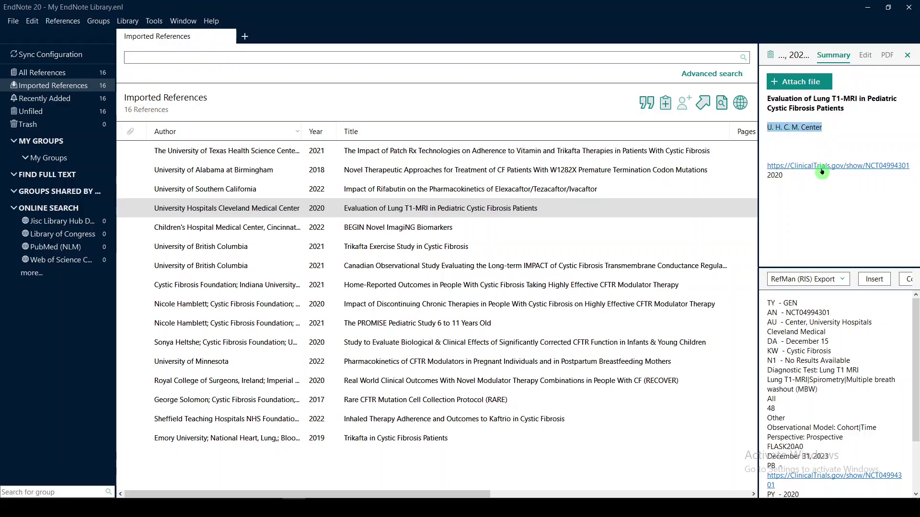
pyautogui.scroll(-3, 836, 397)
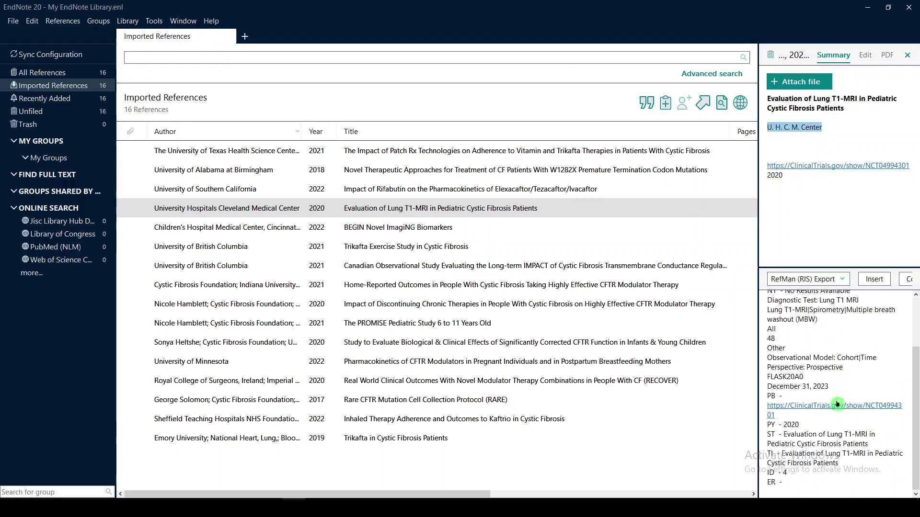
pyautogui.scroll(3, 828, 388)
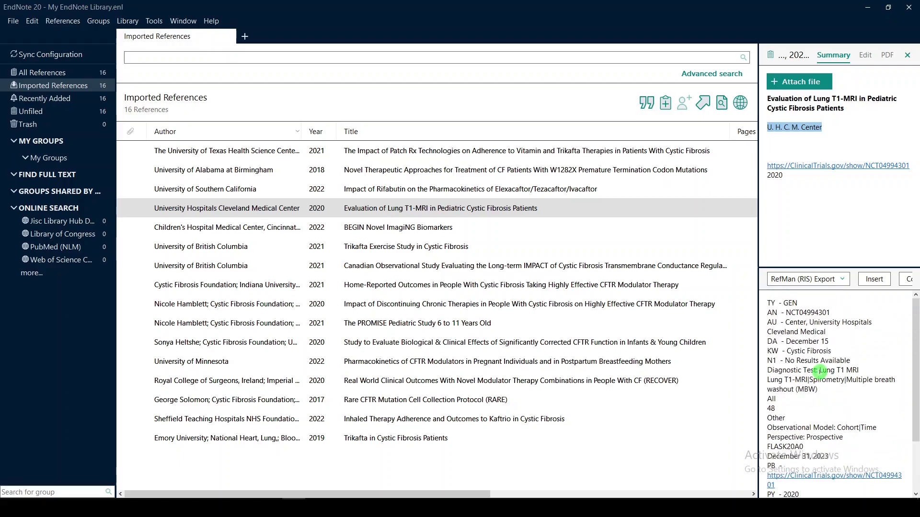